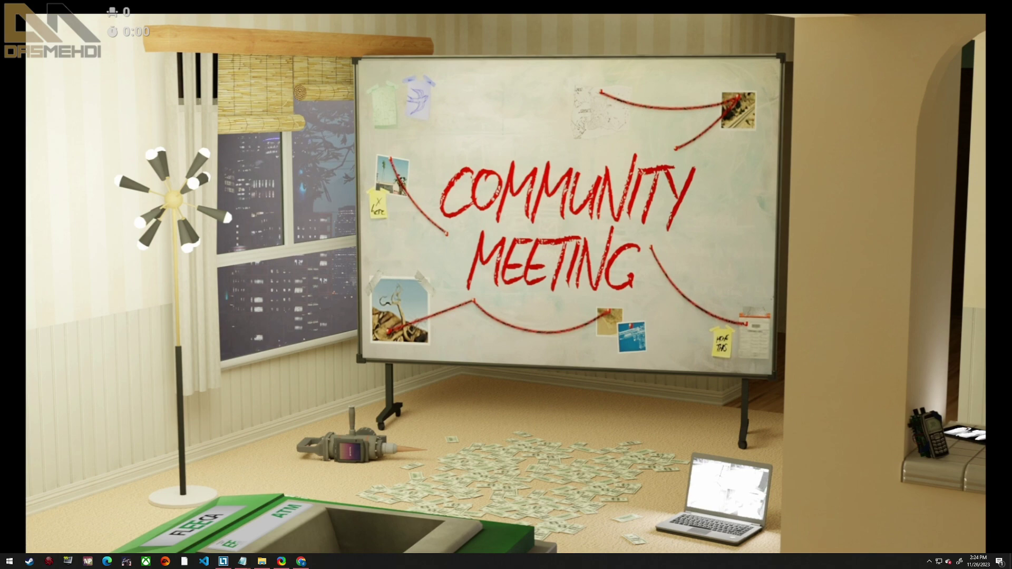
pyautogui.press('Escape')
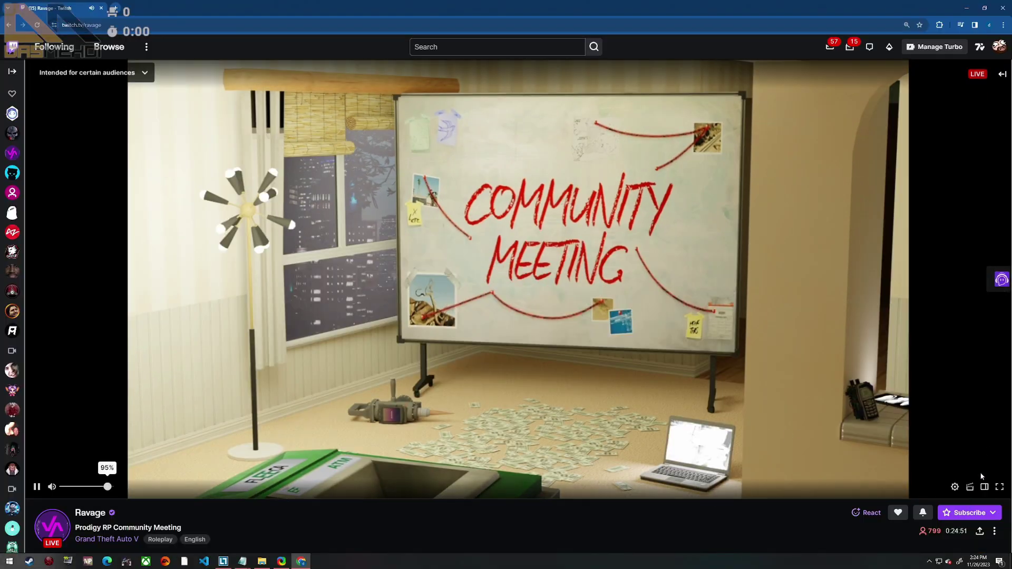
pyautogui.click(985, 487)
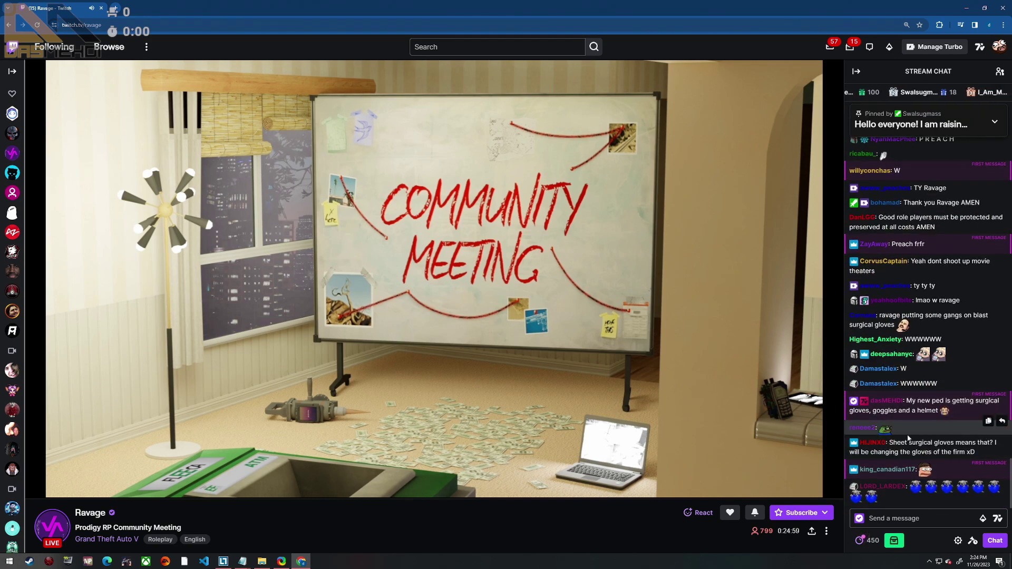
pyautogui.moveTo(832, 487)
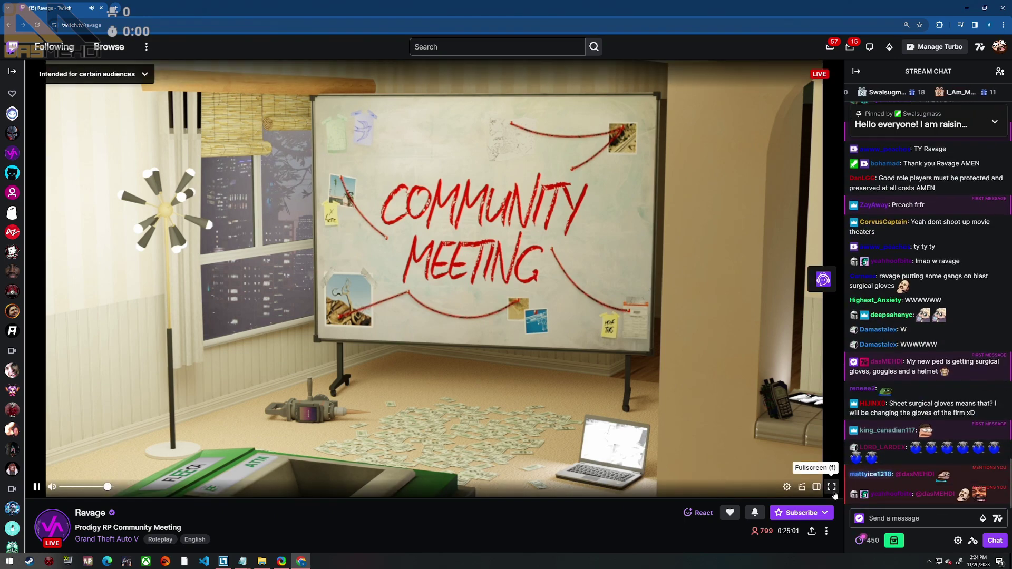
pyautogui.click(832, 488)
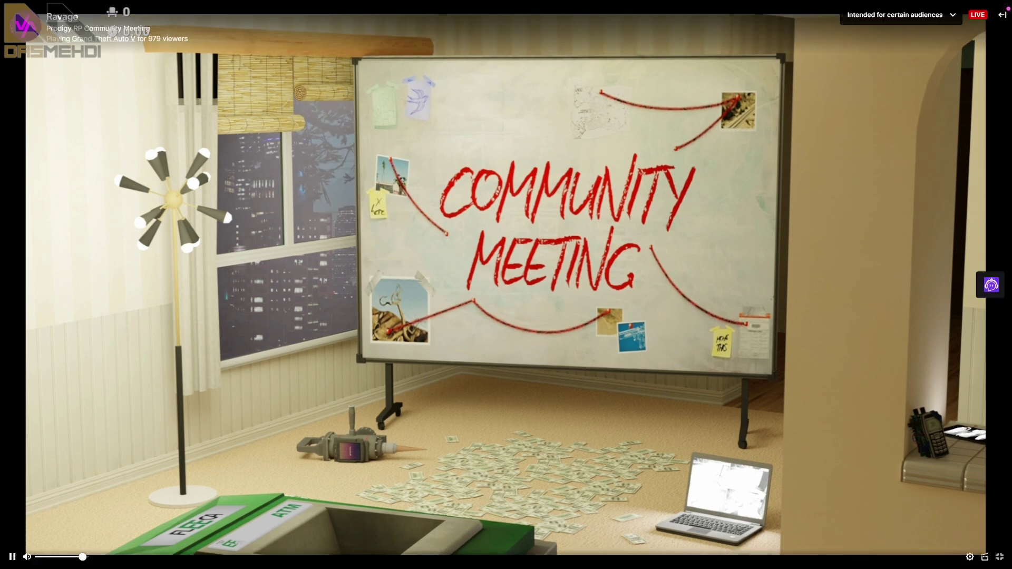
pyautogui.click(1000, 557)
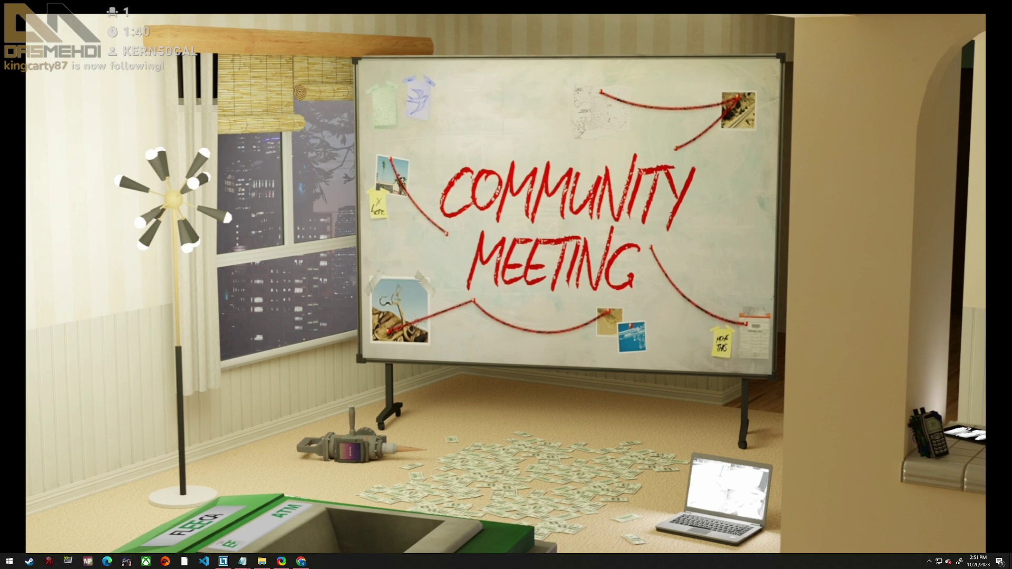
pyautogui.press('f')
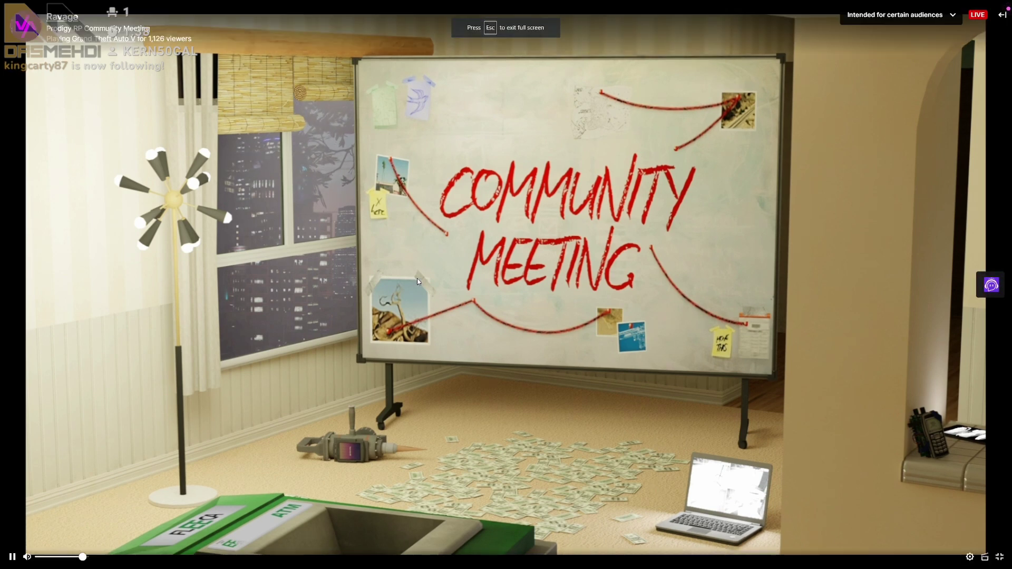
pyautogui.click(27, 557)
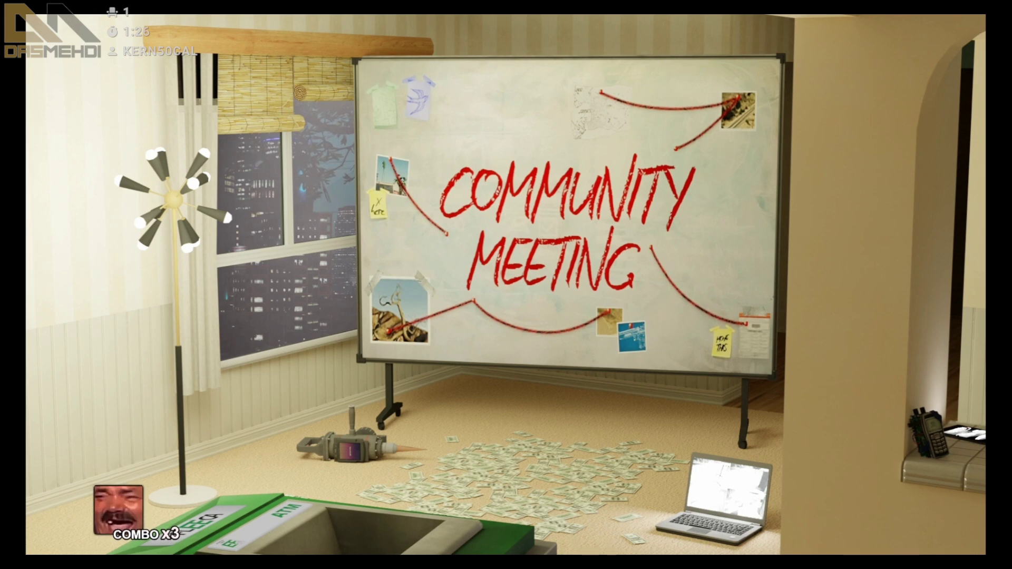
pyautogui.press('Escape')
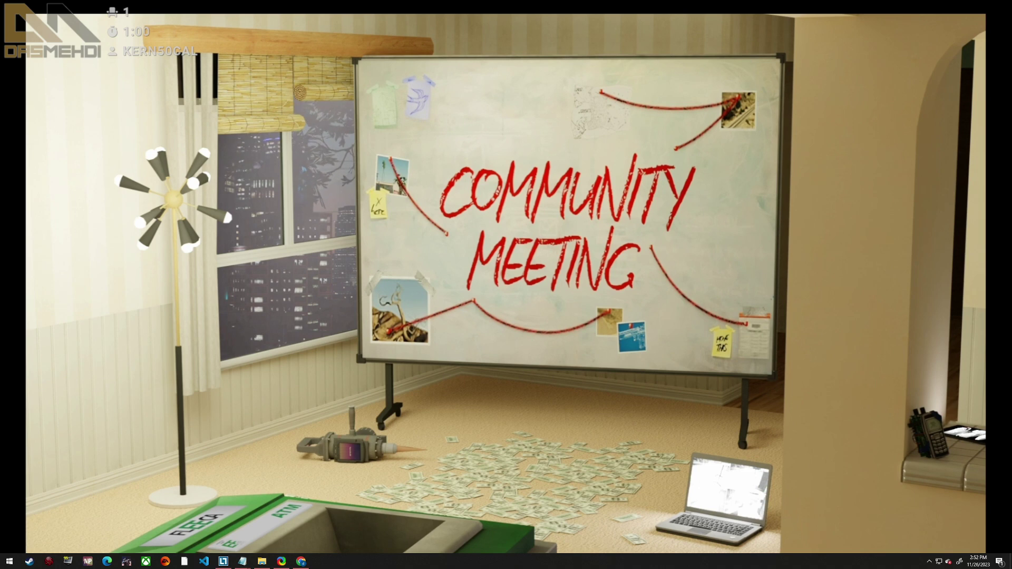
pyautogui.press('f')
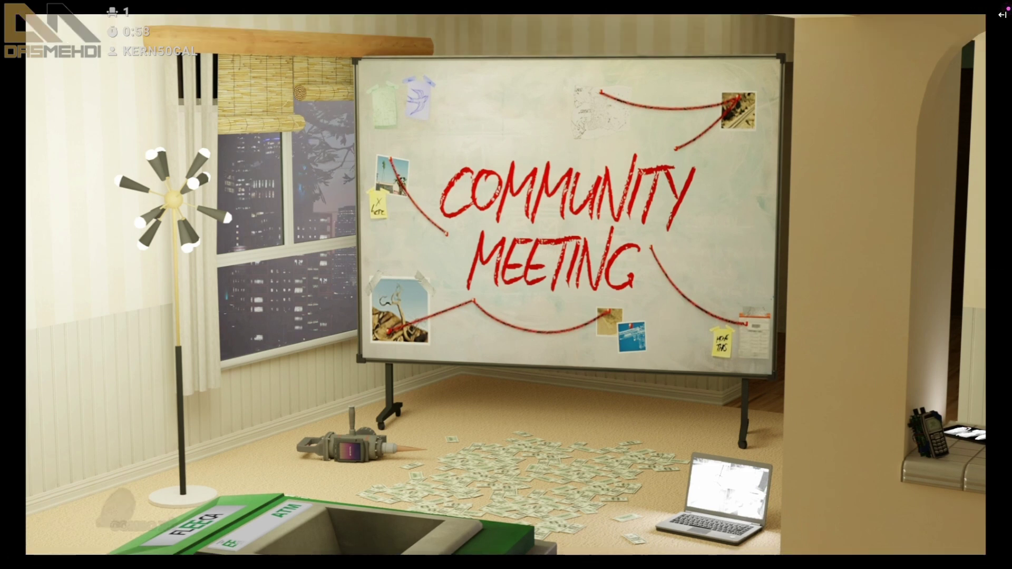
pyautogui.press('Escape')
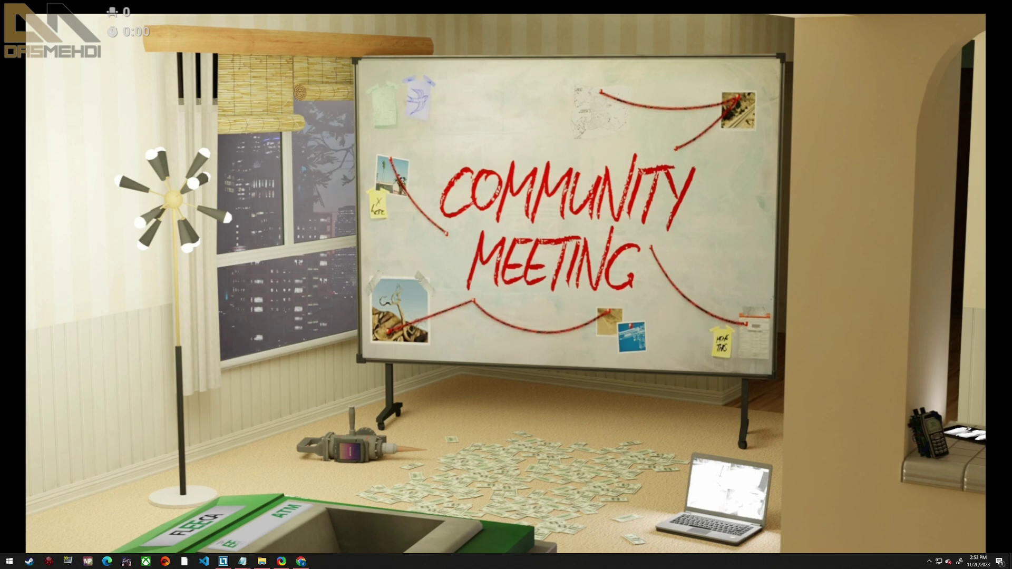
pyautogui.press('f')
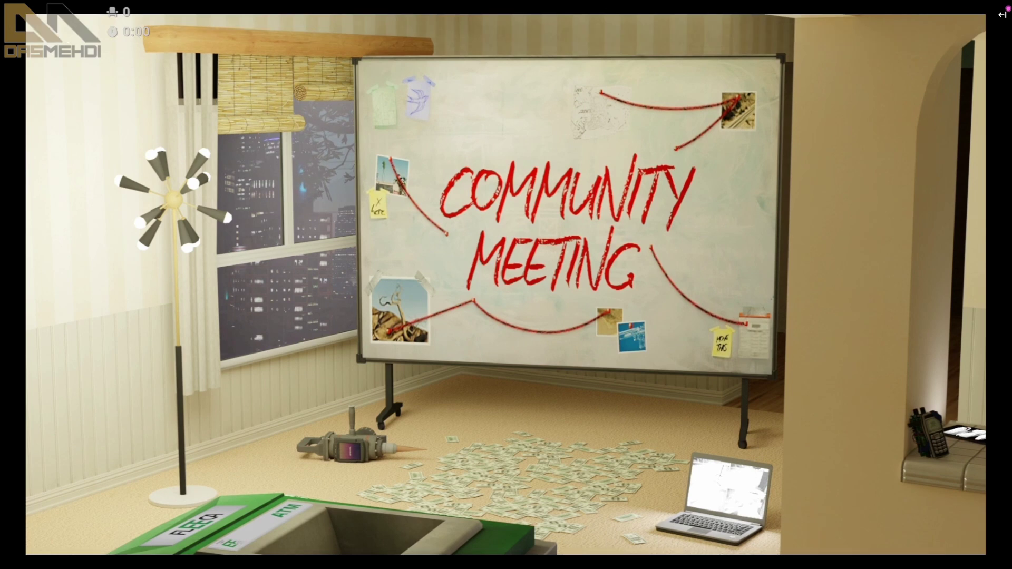
pyautogui.press('Escape')
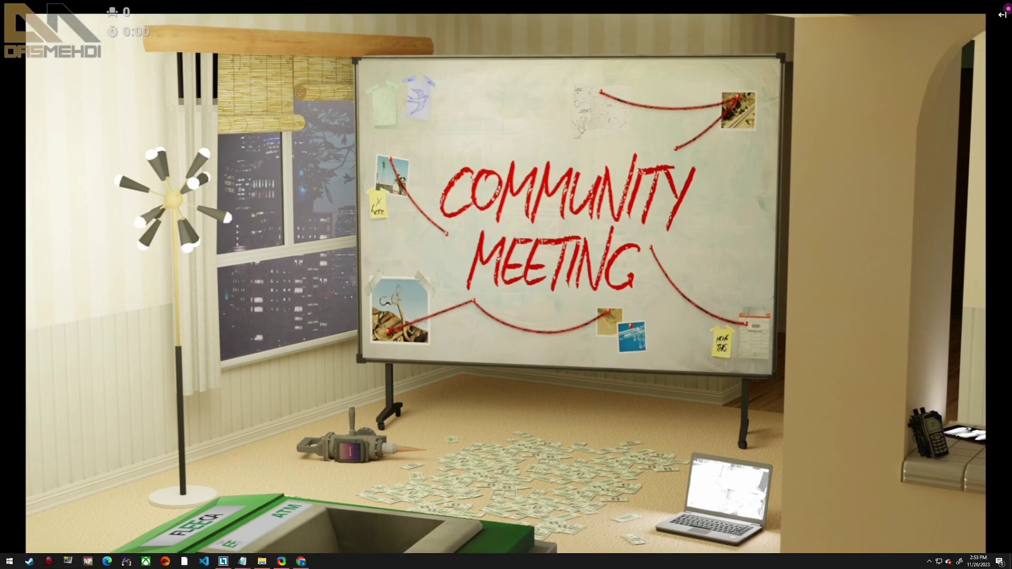